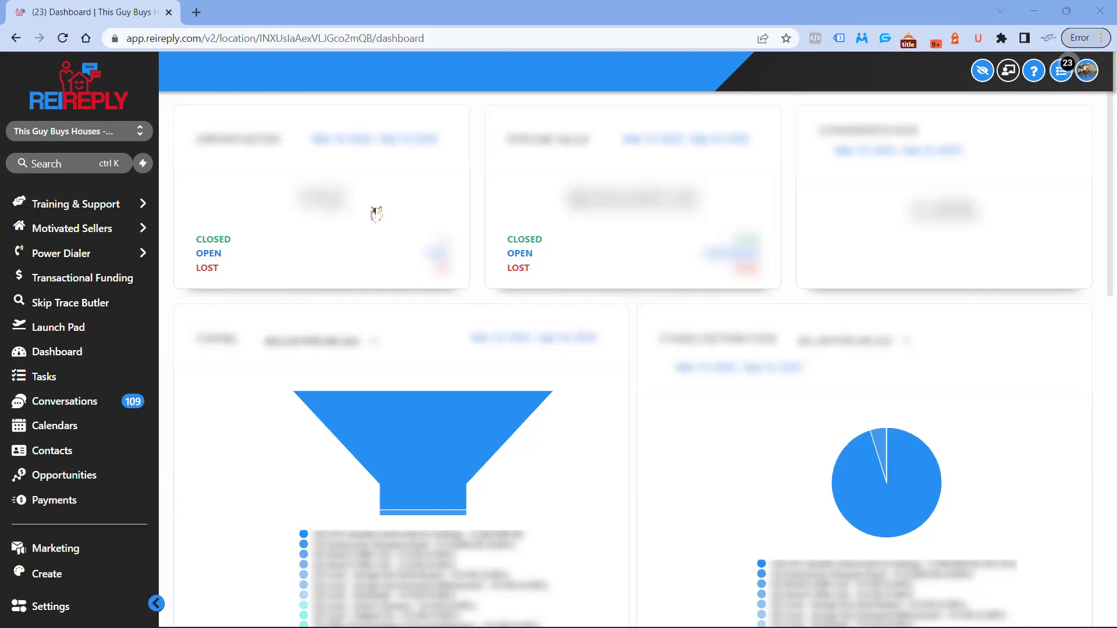
Step: Go to the account settings' Custom Fields list and turn off privacy mode
left_click(93, 376)
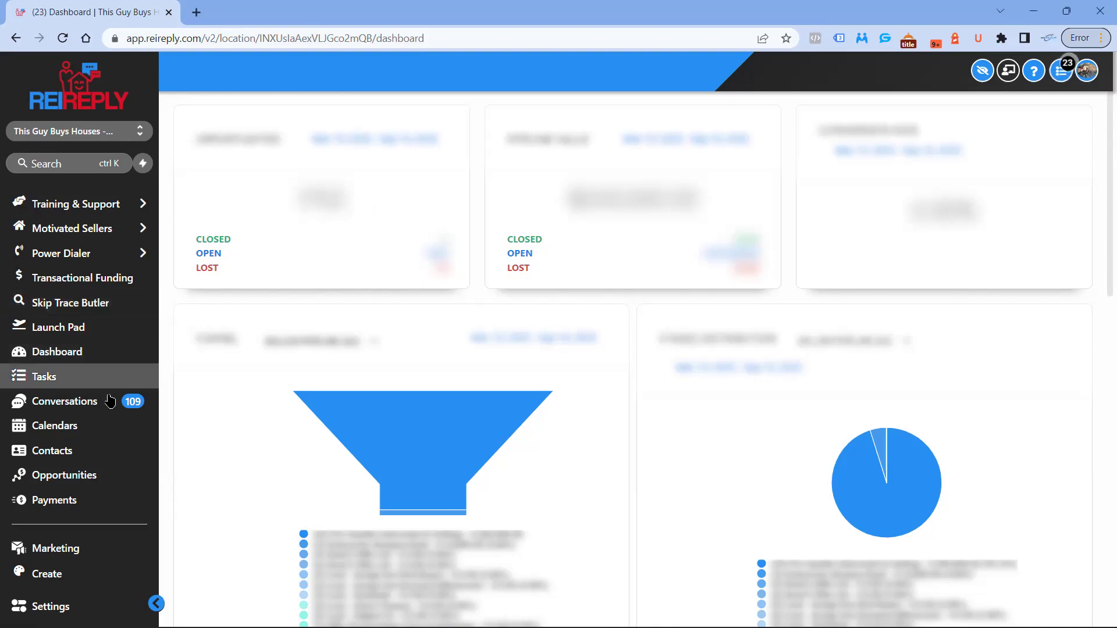
scroll(53, 606, "down", 2)
left_click(51, 607)
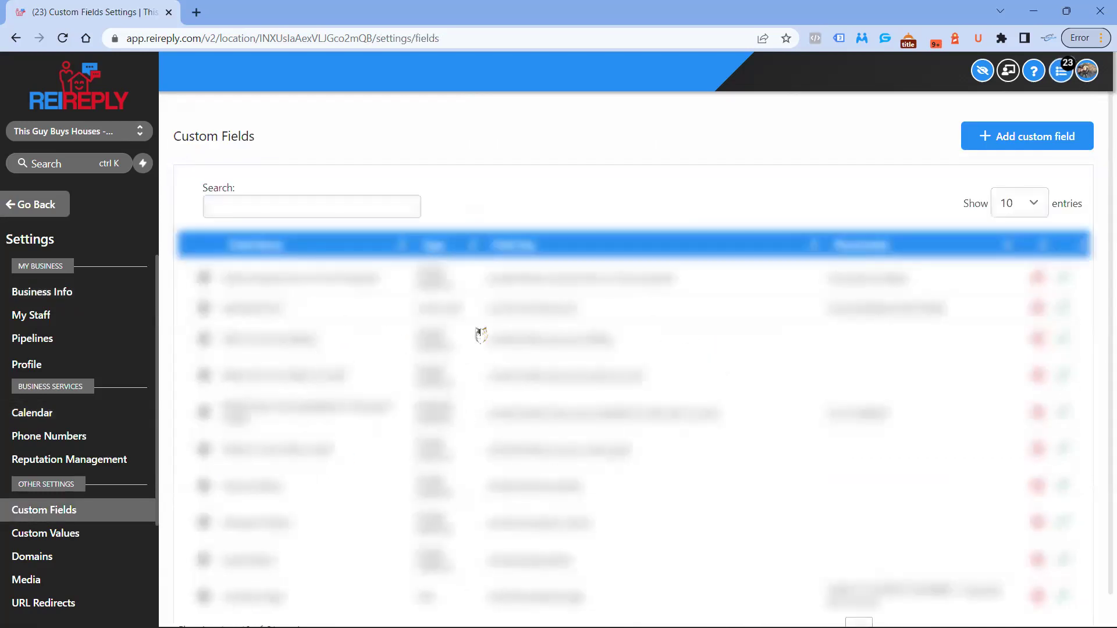
left_click(982, 70)
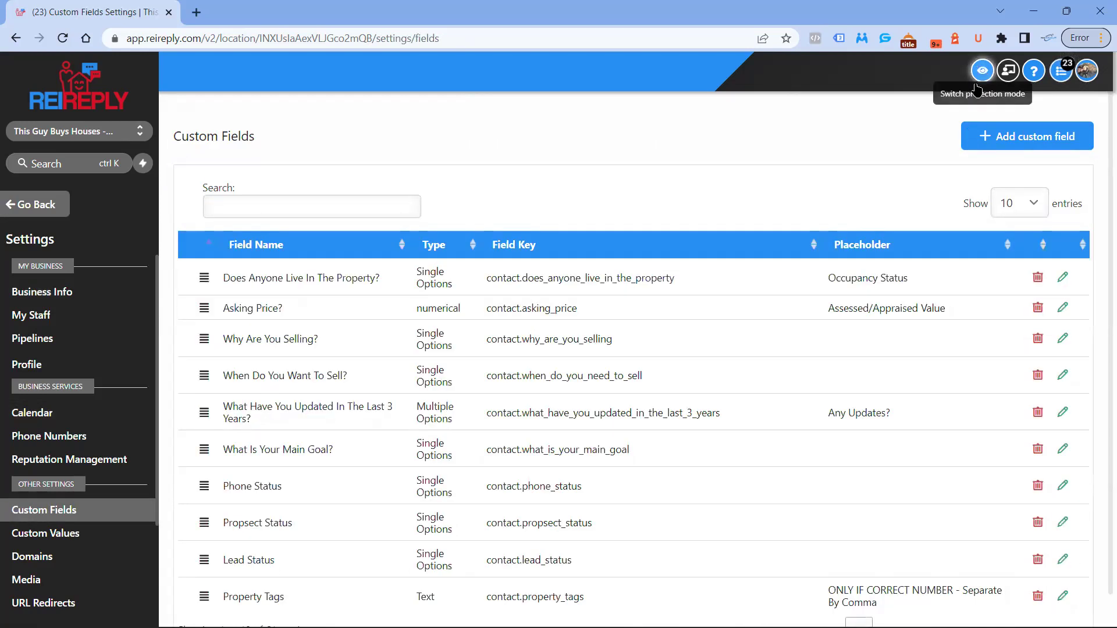
Step: Create a Phone-type custom field named 'Phone 2'
left_click(1017, 139)
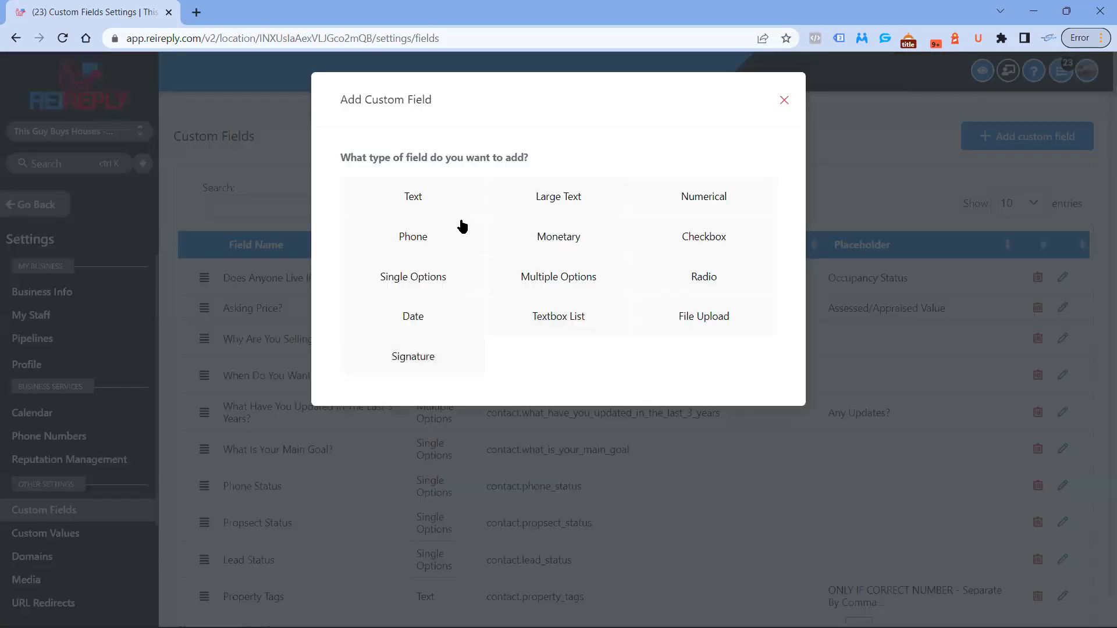
left_click(449, 248)
left_click(464, 259)
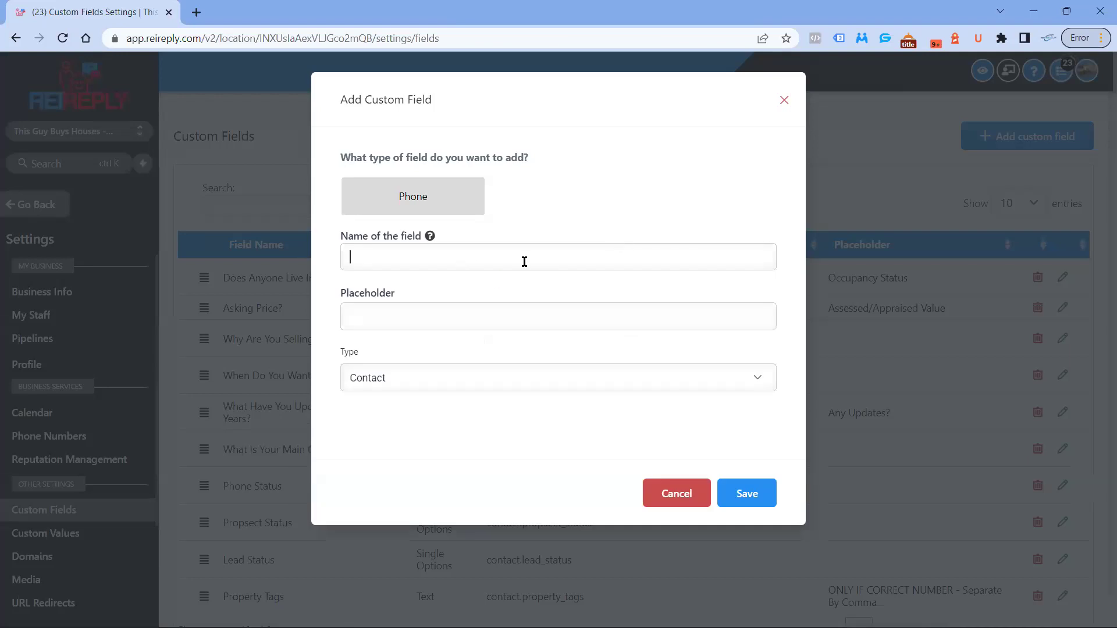
type("Phone 2")
left_click(744, 493)
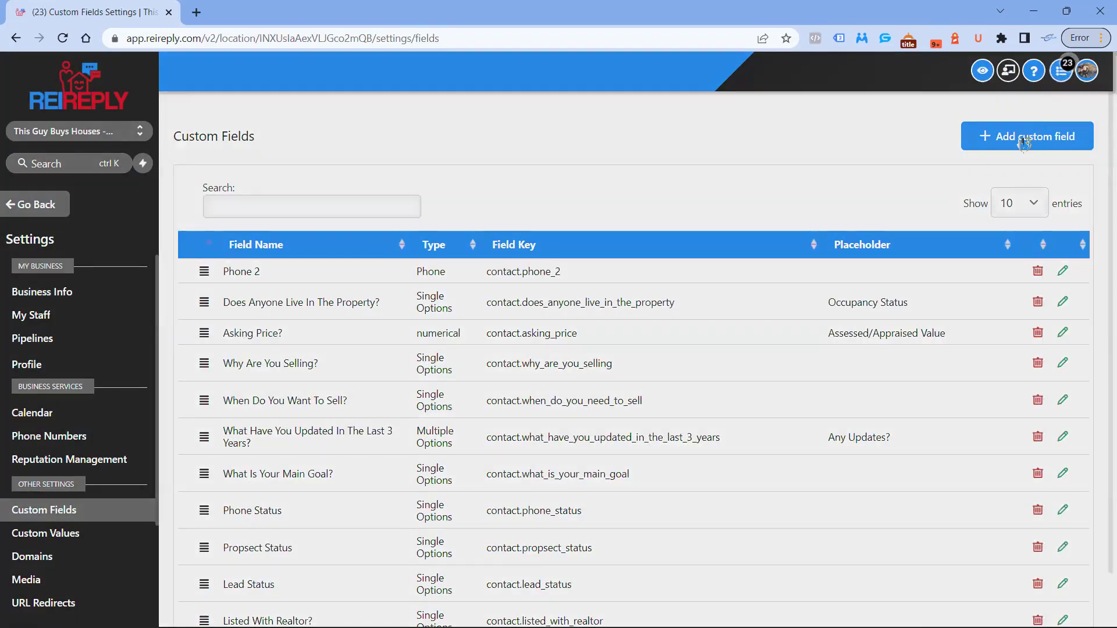
Step: Discard a custom field mistakenly started as a text type
left_click(1027, 135)
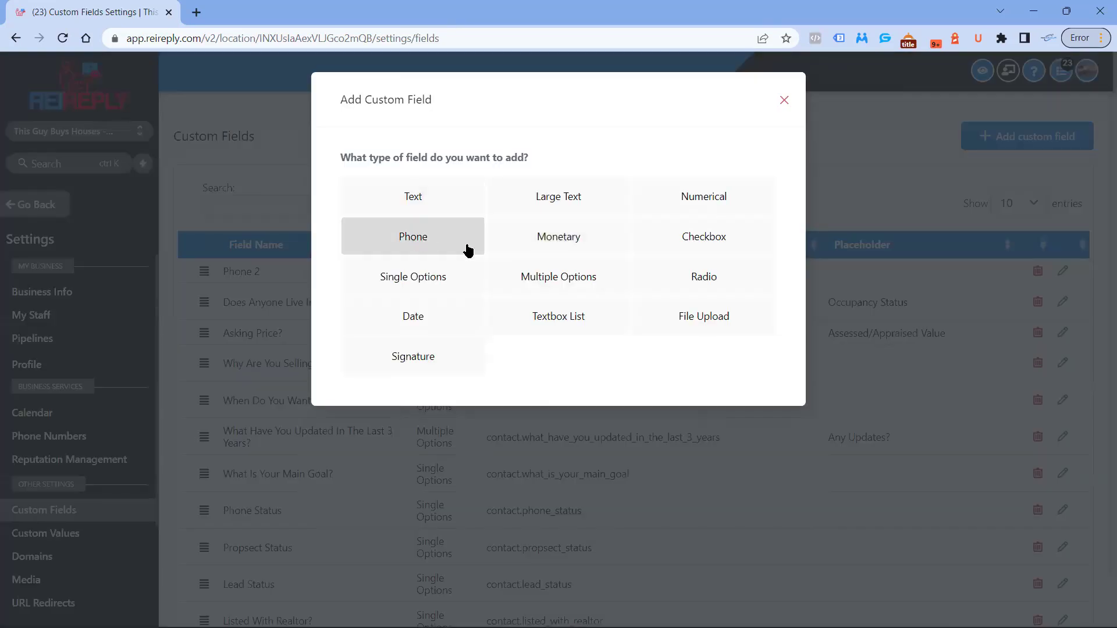
left_click(407, 211)
left_click(421, 250)
type("Phon")
key("BackSpace")
key("BackSpace")
key("BackSpace")
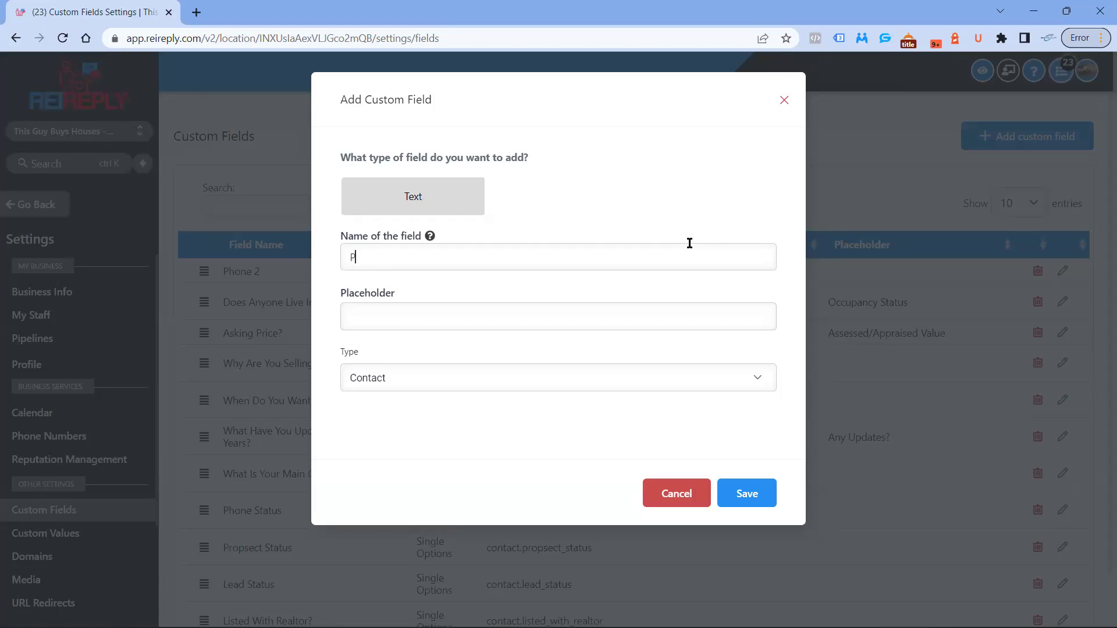
left_click(692, 492)
Step: Create a Single Options field 'Phone 2 Type' with options Mobile and Landline
left_click(1019, 145)
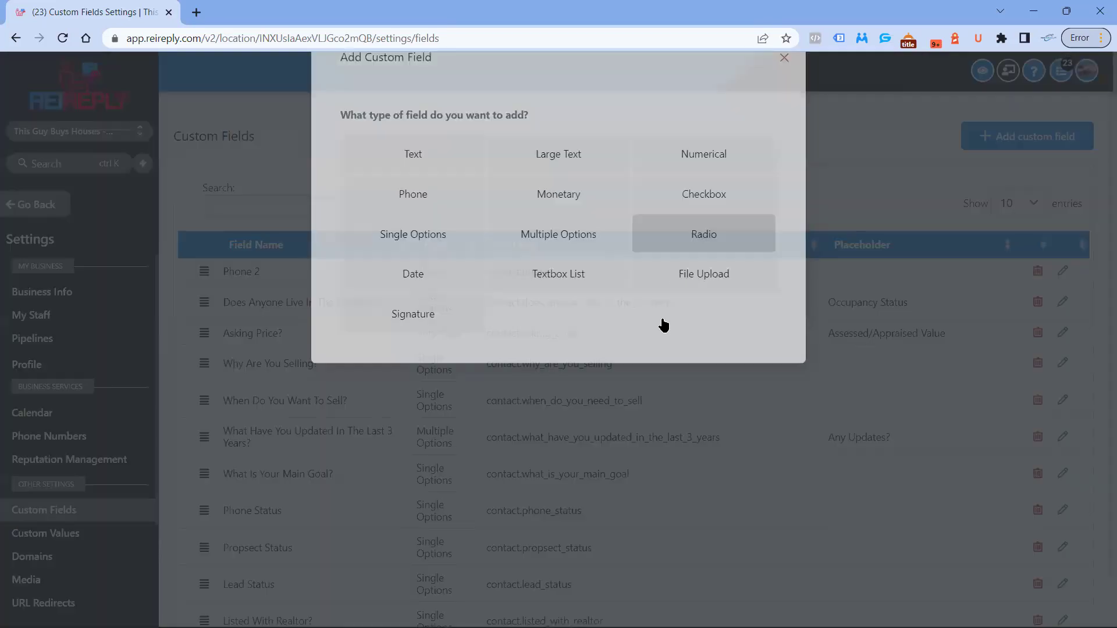
left_click(420, 278)
left_click(630, 257)
type("Phone")
type(" S")
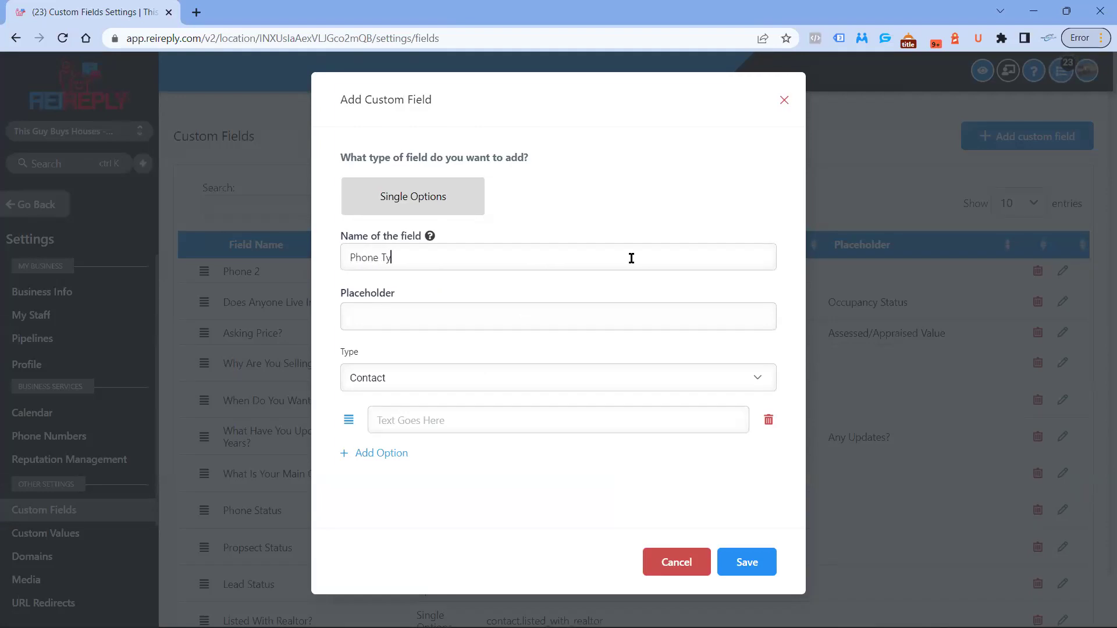
key("BackSpace")
key("BackSpace")
type("2 Type")
left_click(460, 421)
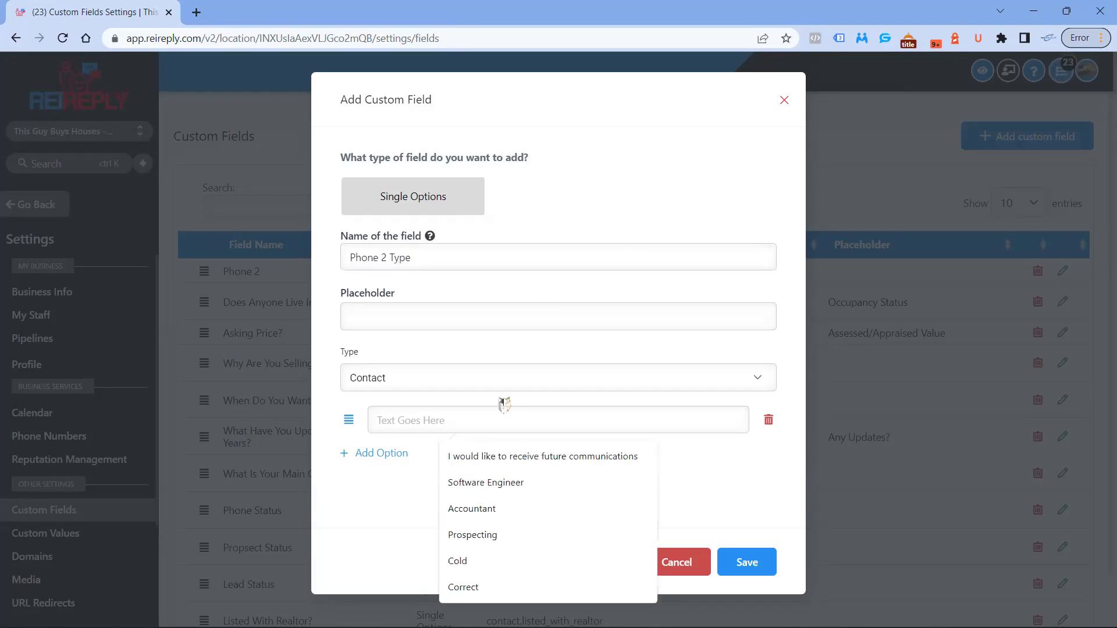
type("Mobile")
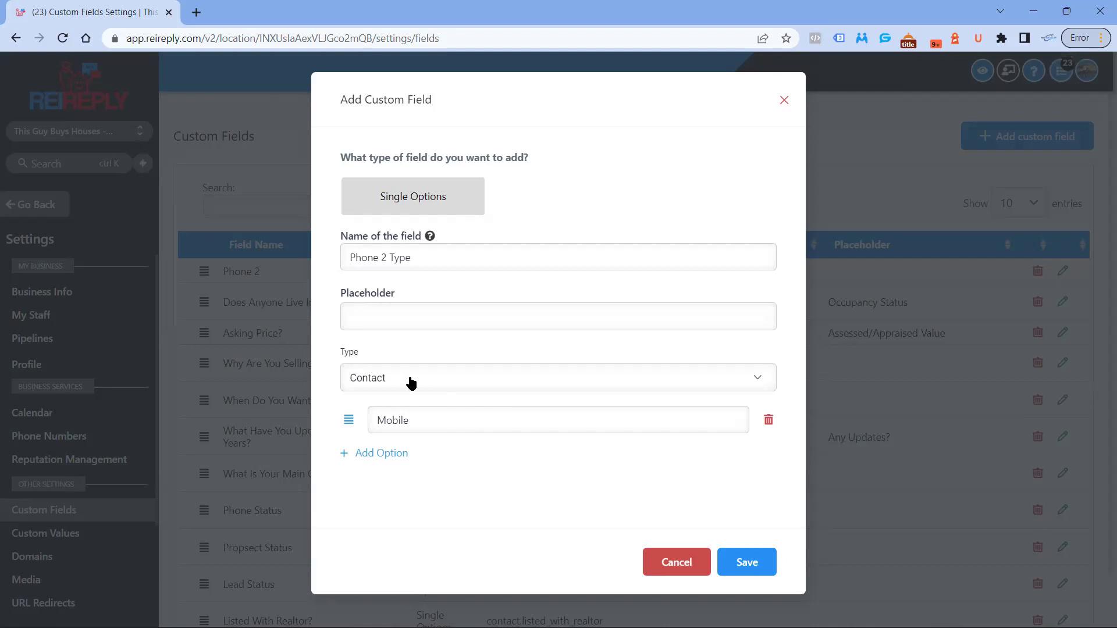
left_click(389, 452)
left_click(430, 460)
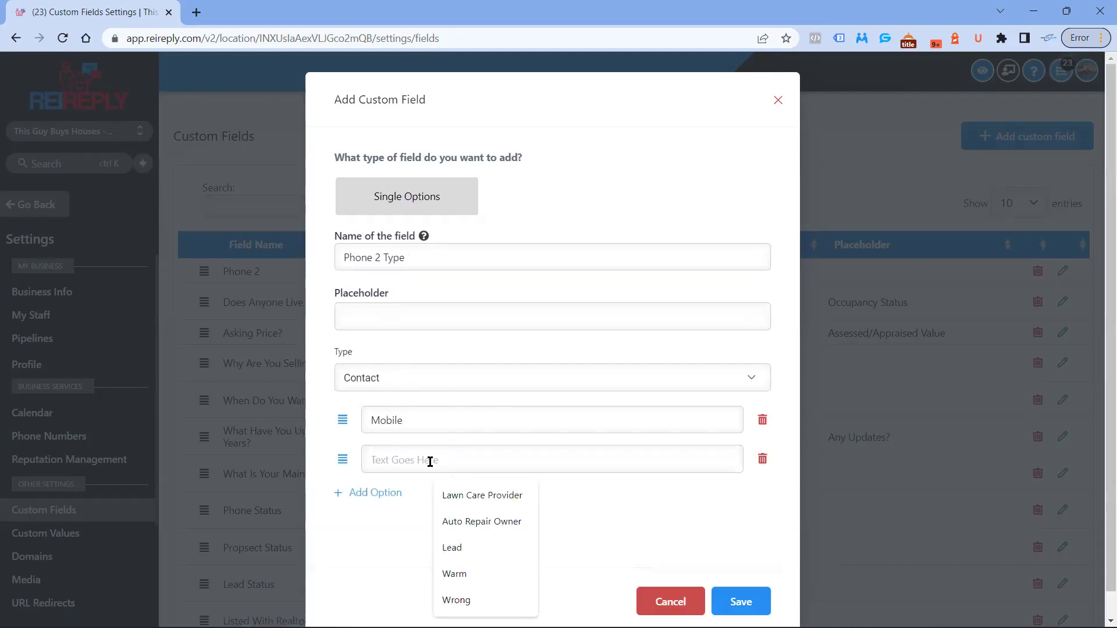
type("Landline")
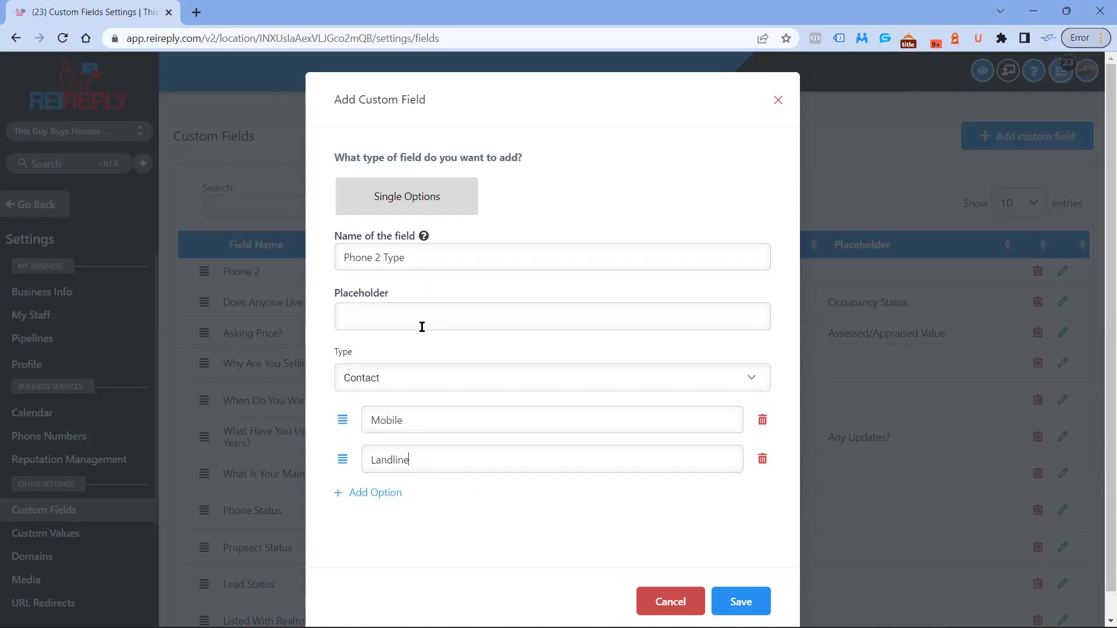
left_click(742, 599)
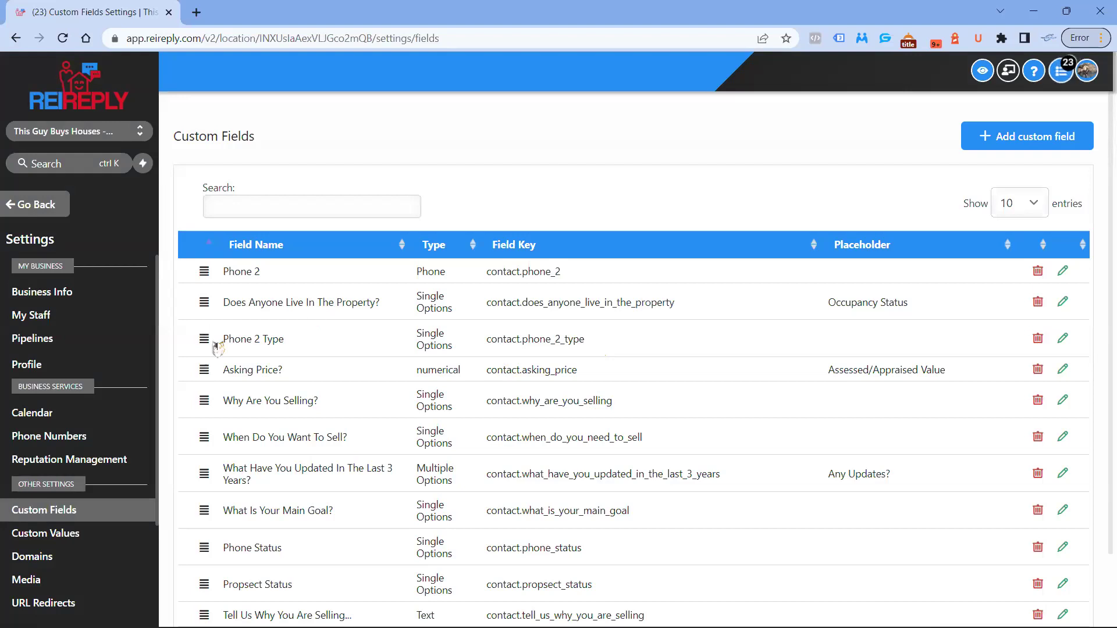
Step: Move Phone 2 Type below Phone 2, re-enable privacy mode, and go to Contacts
left_click_drag(204, 337, 207, 302)
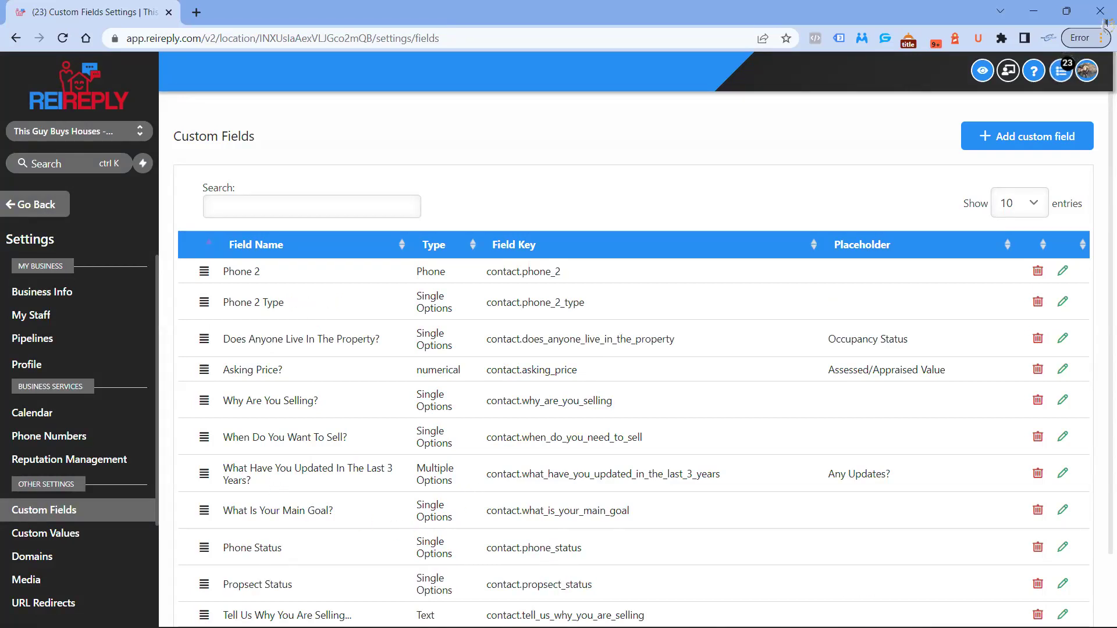
key("ctrl+shift+p")
left_click(46, 213)
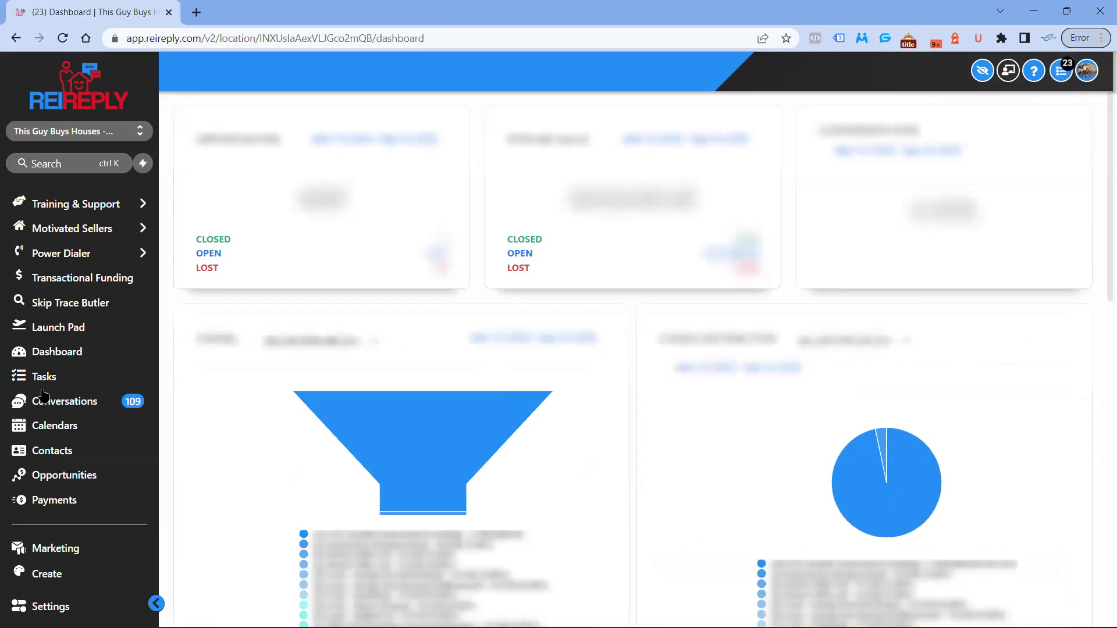
left_click(49, 452)
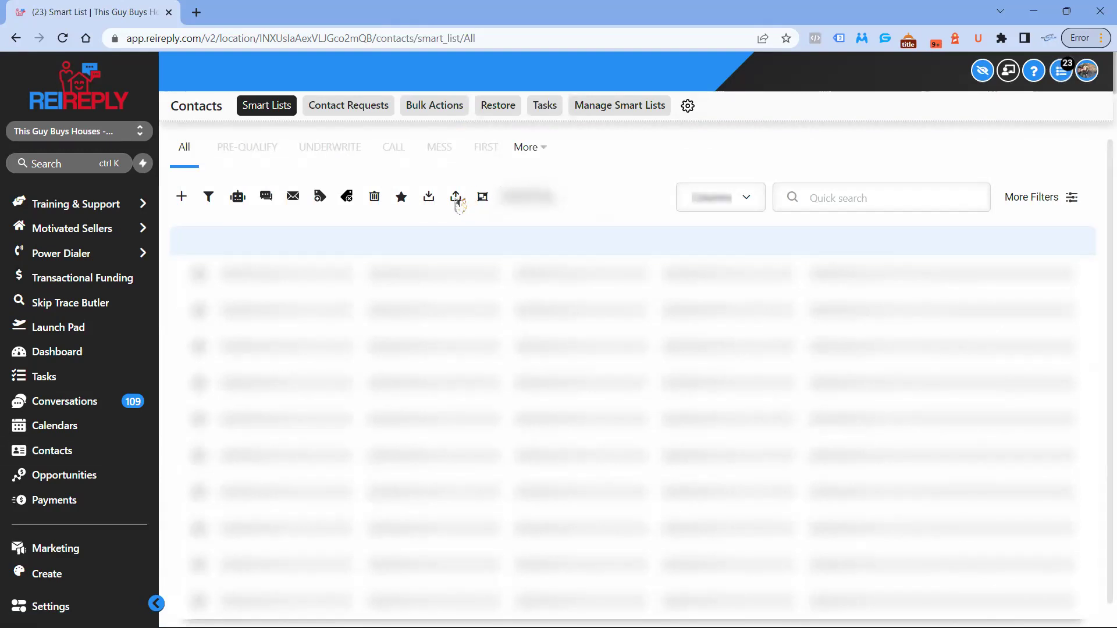
Step: Upload 'Rei Reply Upload (1).csv' as a contact import
left_click(456, 196)
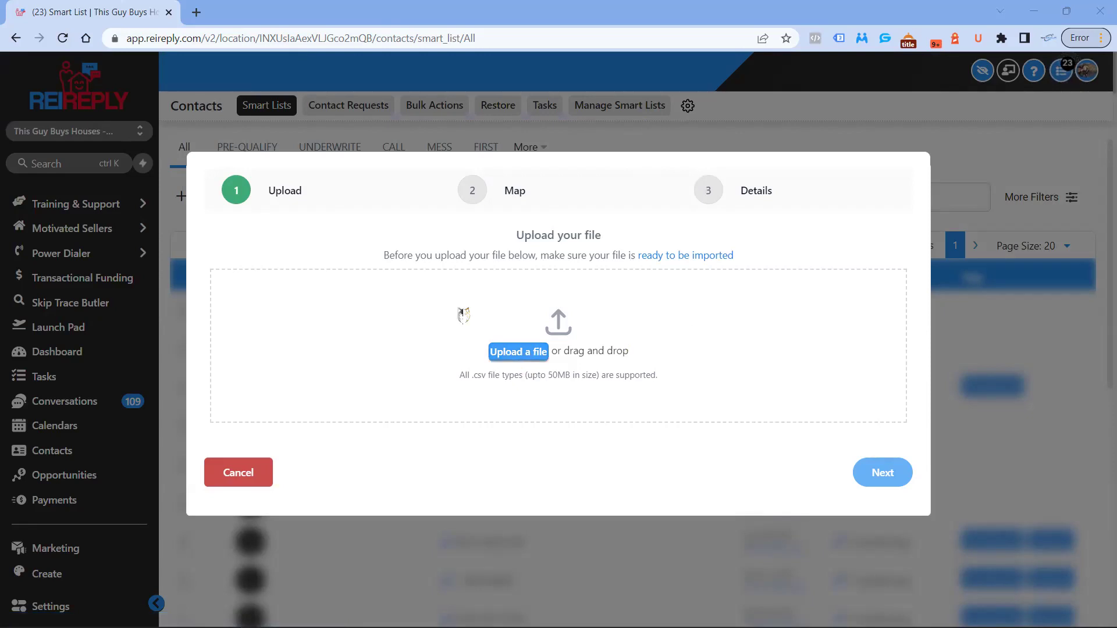
left_click(464, 315)
left_click(175, 137)
left_click(430, 325)
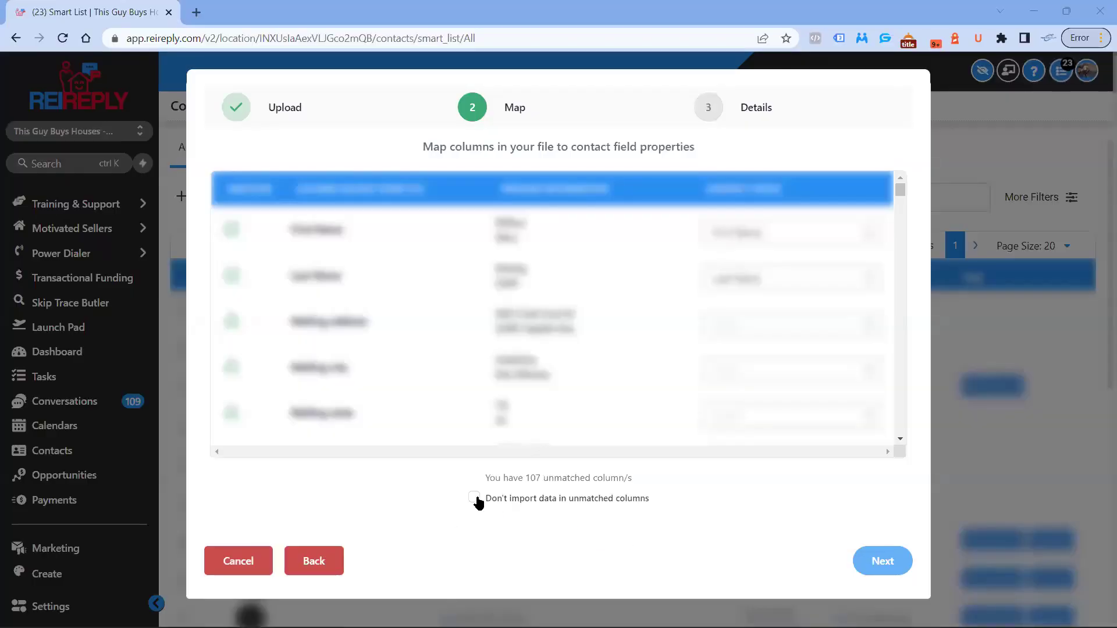
scroll(499, 304, "down", 5)
scroll(499, 303, "down", 10)
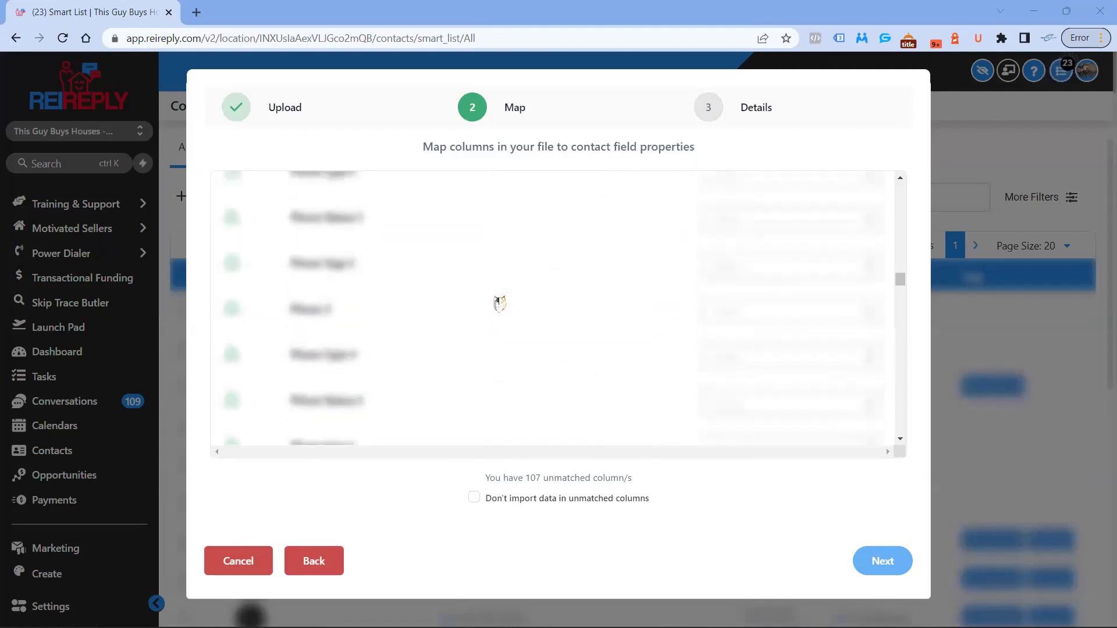
scroll(500, 303, "down", 5)
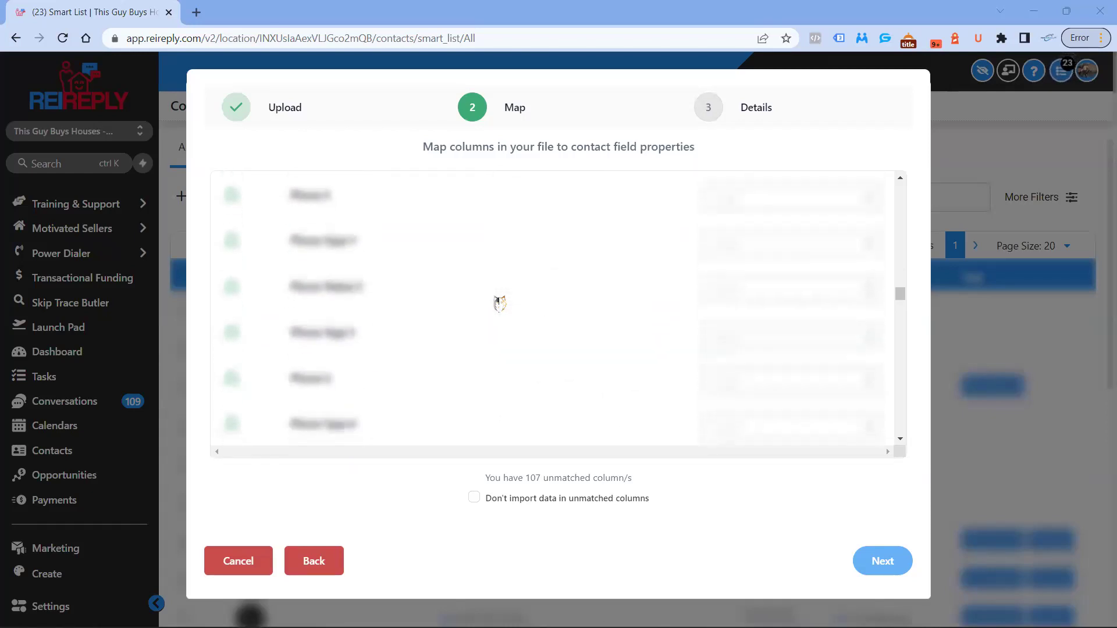
scroll(499, 303, "down", 5)
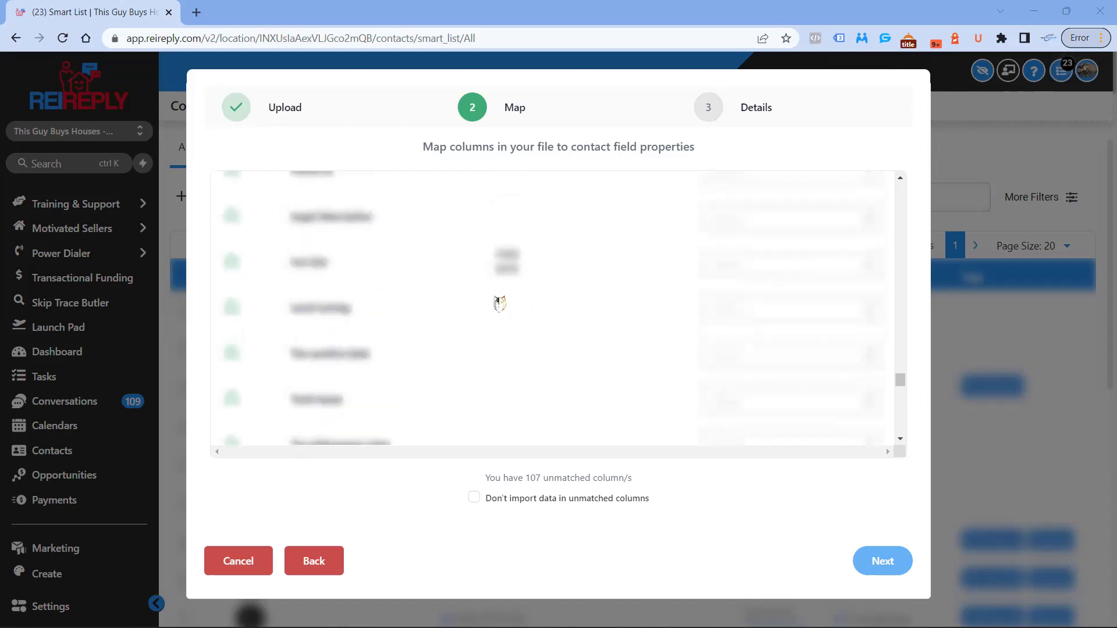
scroll(499, 303, "up", 3)
scroll(499, 303, "down", 3)
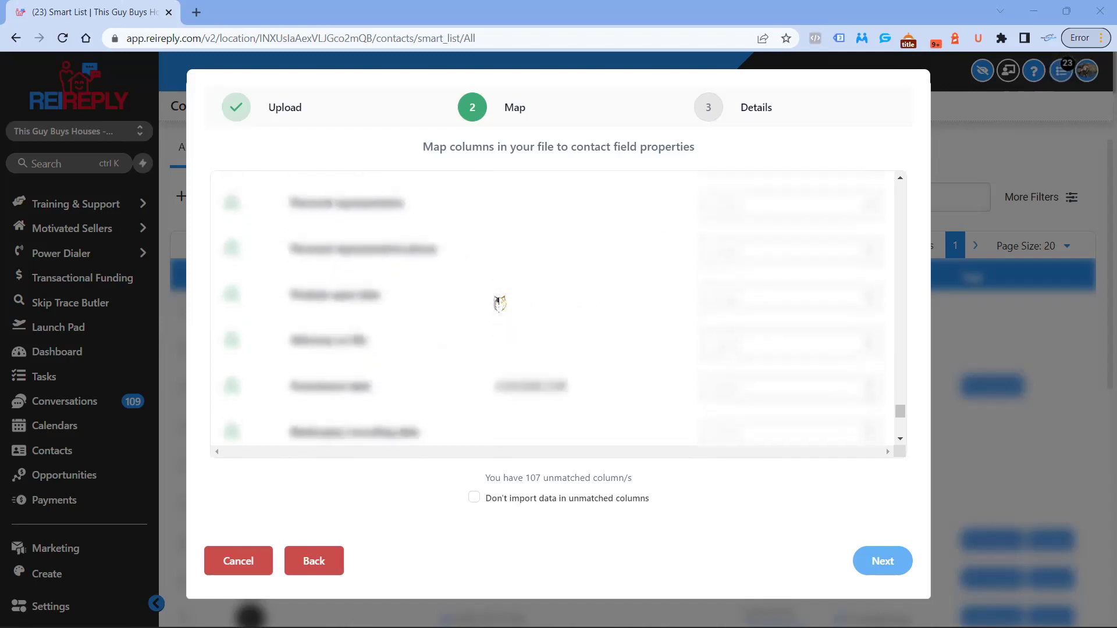
scroll(499, 304, "up", 2)
scroll(500, 303, "down", 2)
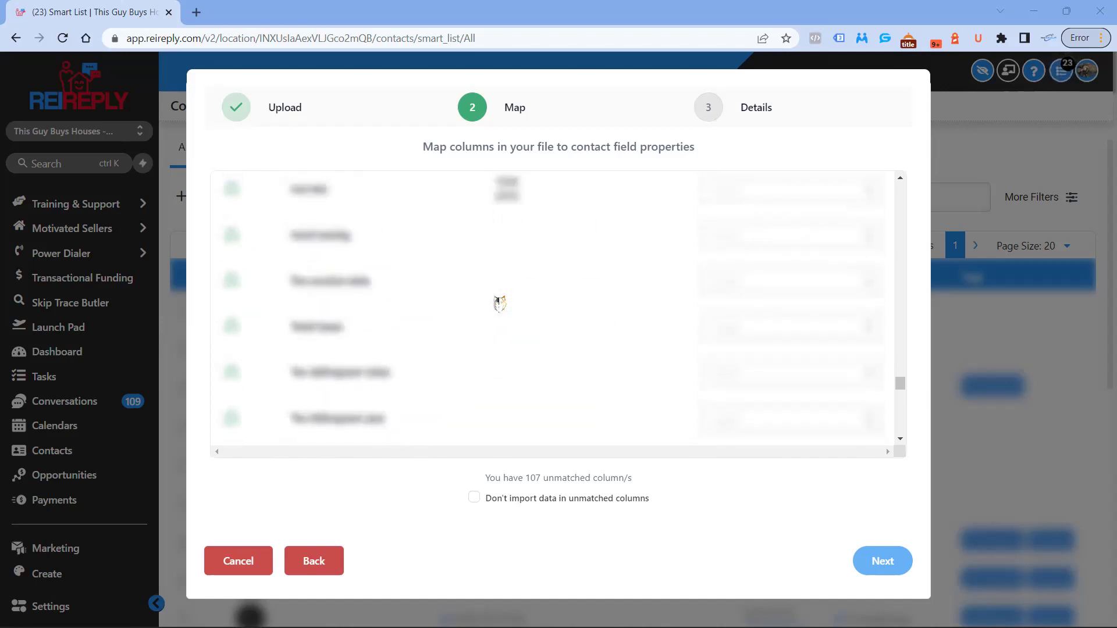
scroll(446, 305, "down", 3)
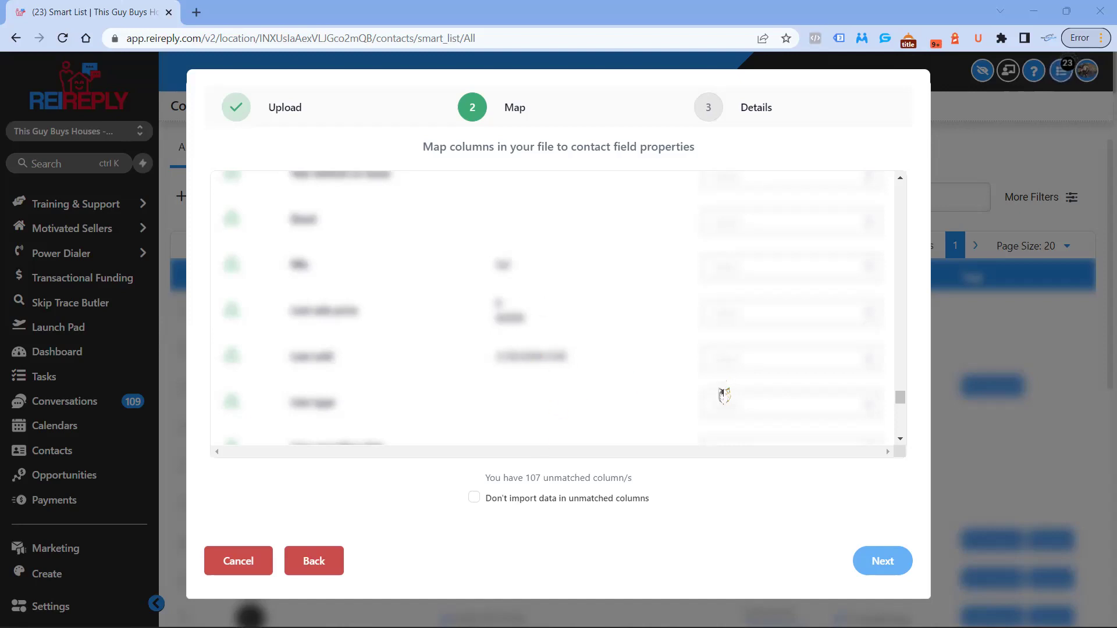
scroll(715, 349, "down", 1)
scroll(715, 349, "down", 5)
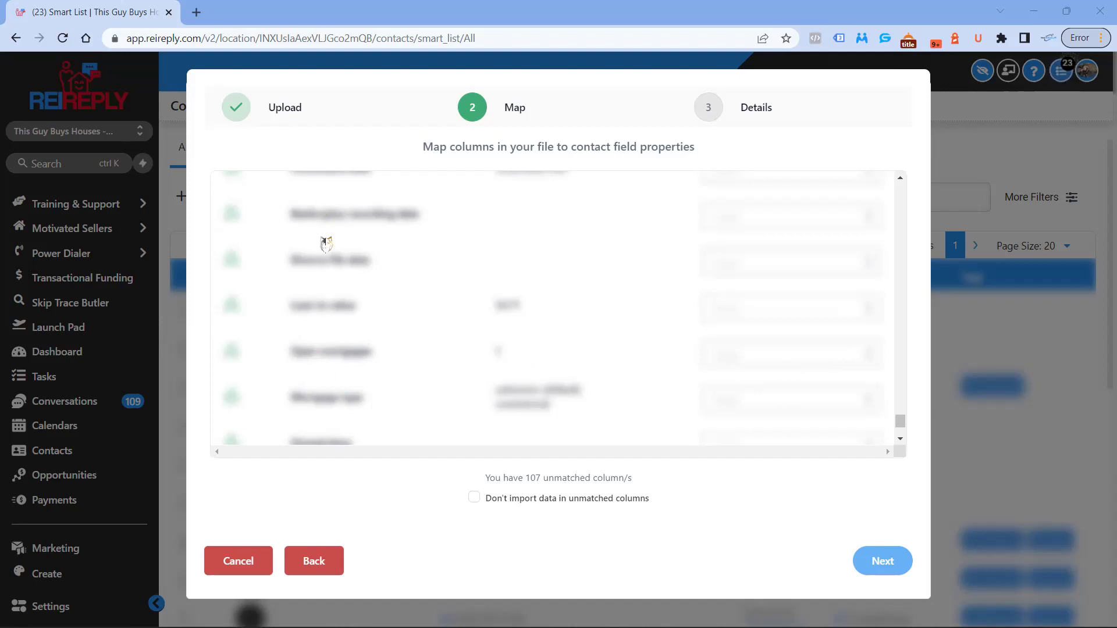
left_click_drag(317, 217, 401, 207)
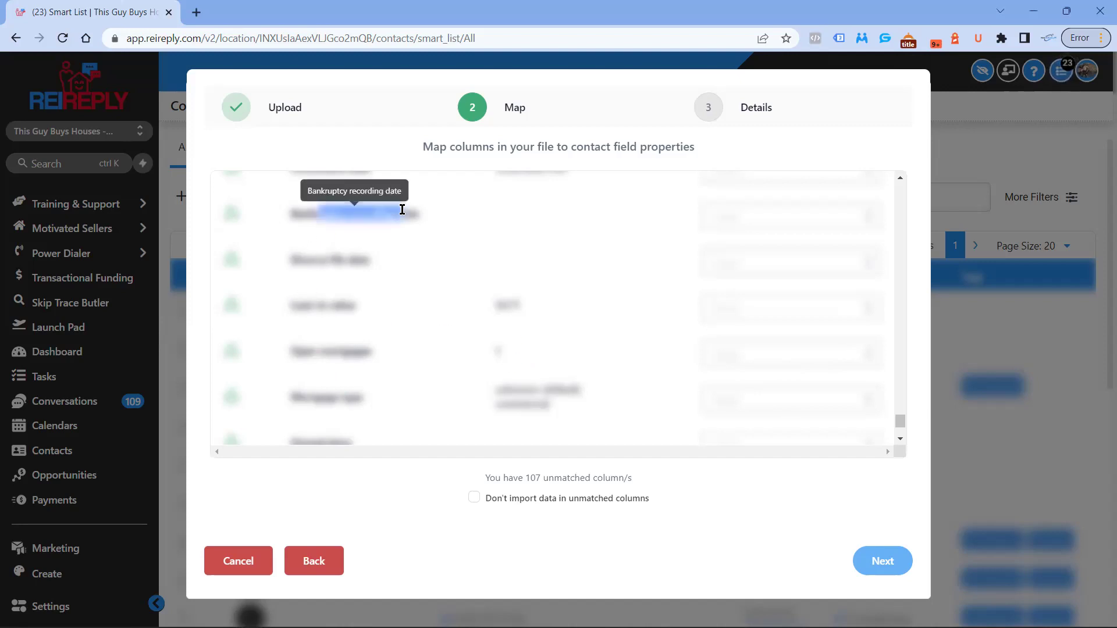
left_click(317, 216)
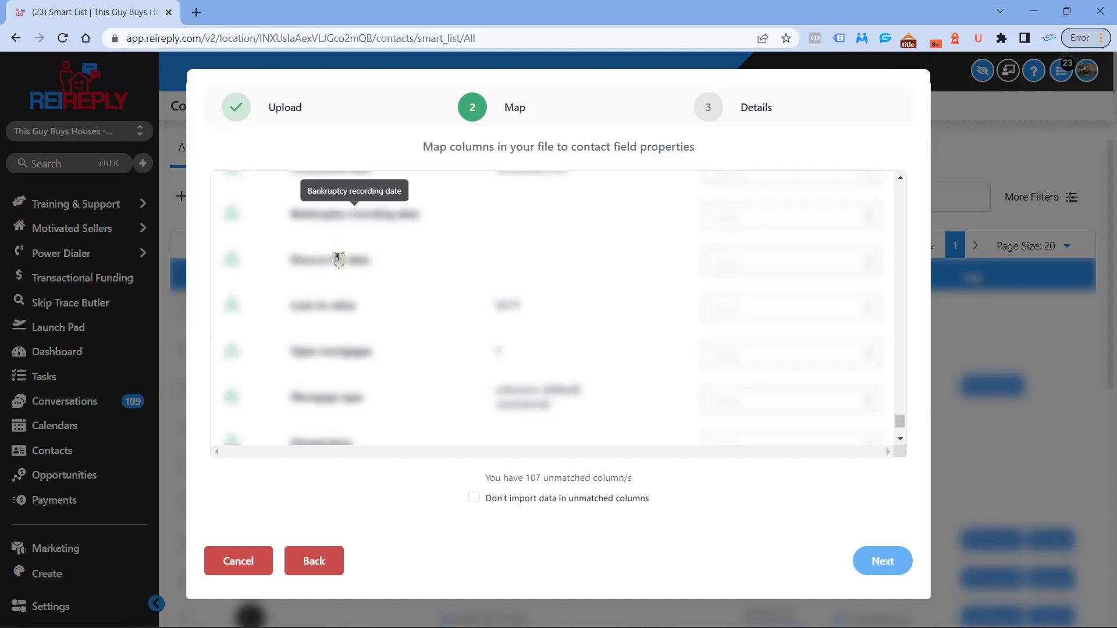